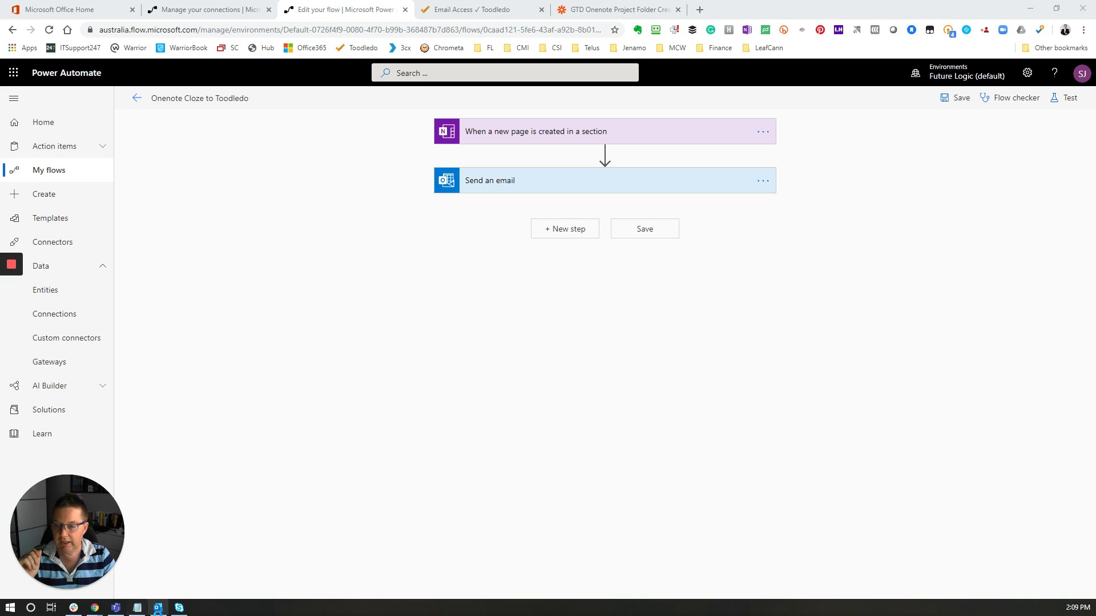
# Switch to Outlook and save the Refund Receipt email from the inbox to the Quick Notes section of the GTD Folders notebook.
pyautogui.click(158, 608)
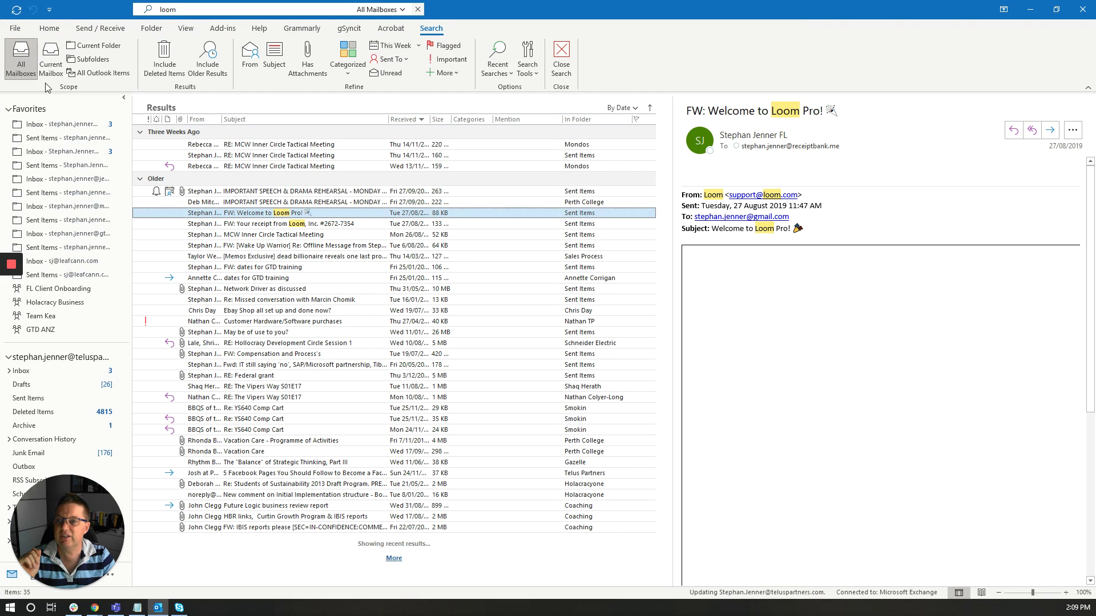
pyautogui.click(72, 125)
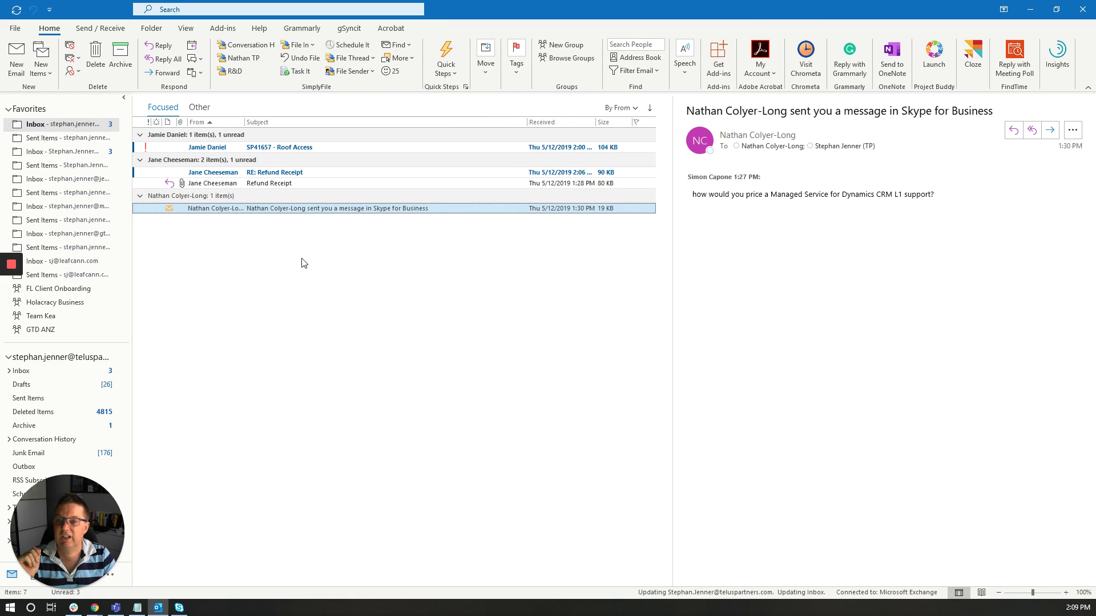
pyautogui.click(299, 183)
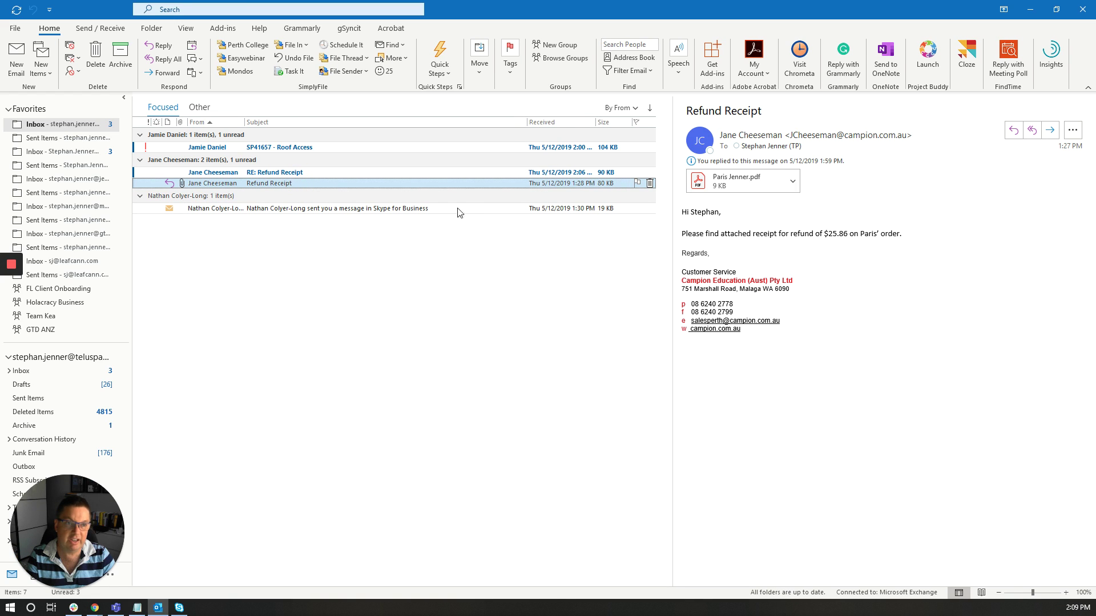
pyautogui.click(887, 67)
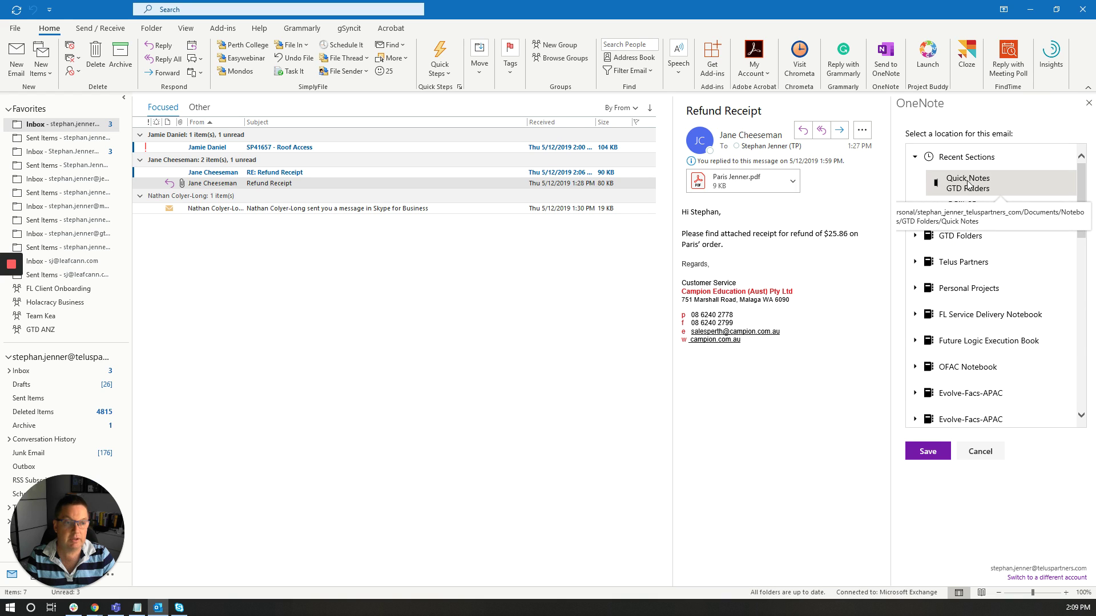
pyautogui.click(926, 454)
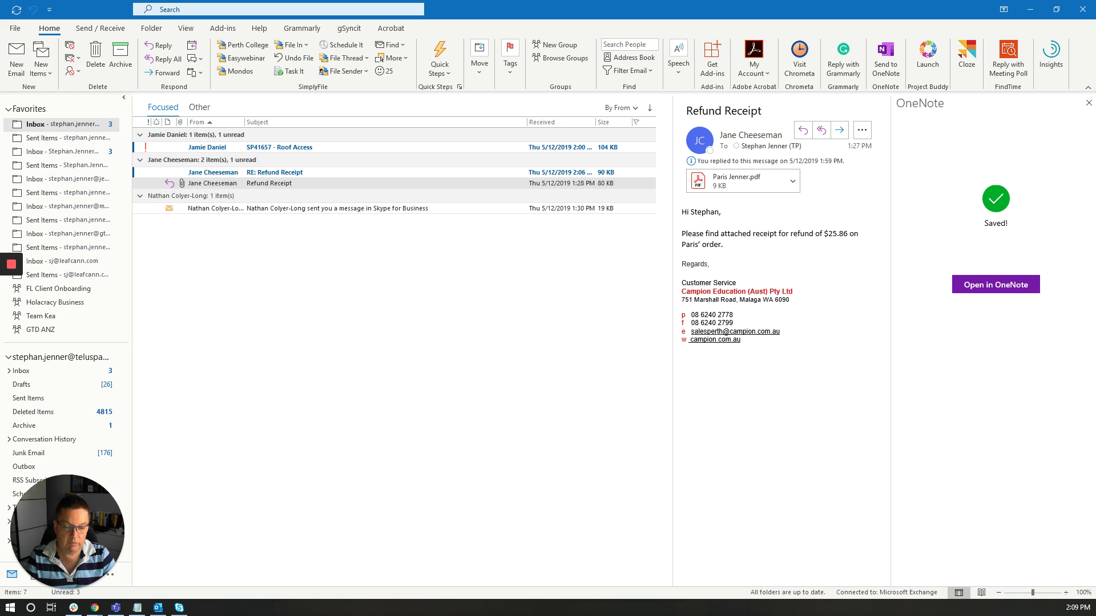
# Open the saved email page in OneNote and retitle it "Call Campion regarding Find out what the refund was for".
pyautogui.moveTo(740, 615); pyautogui.dragTo(611, 0)
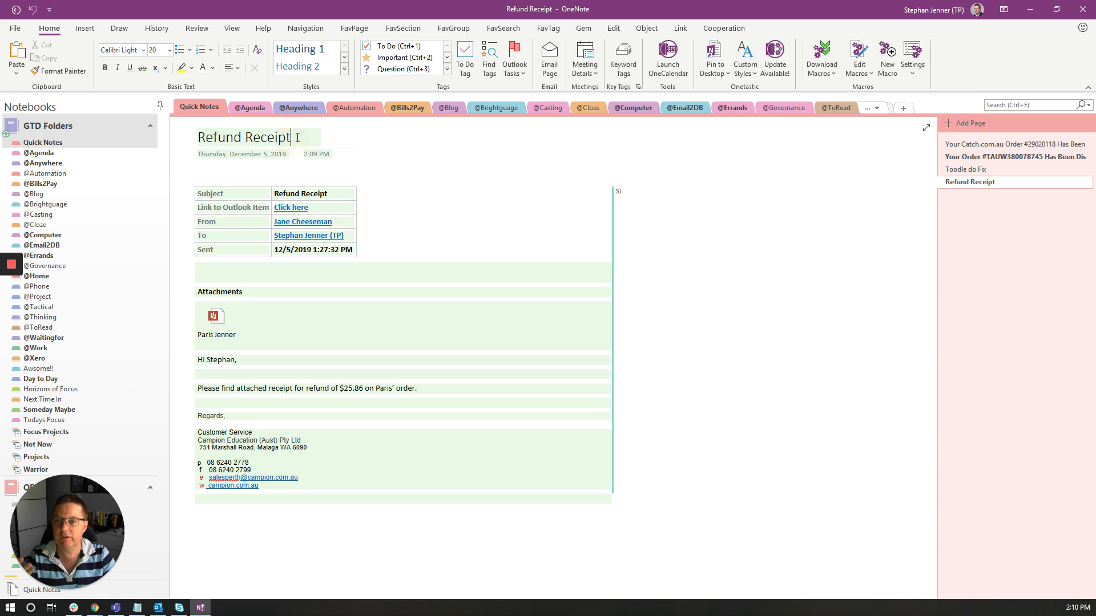
pyautogui.moveTo(294, 140); pyautogui.dragTo(192, 140)
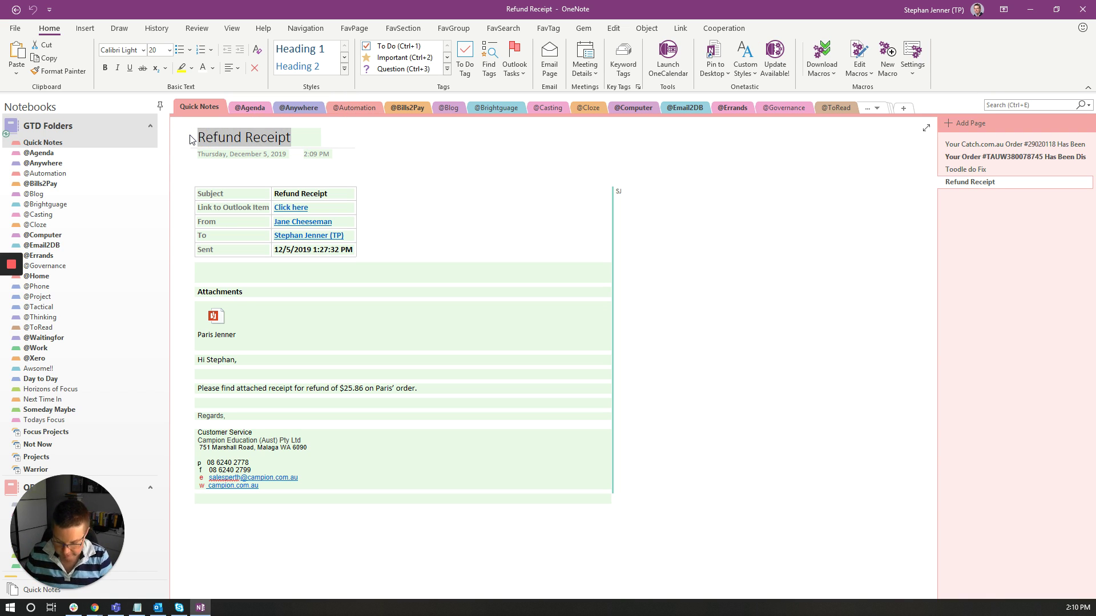
pyautogui.write('Find out ')
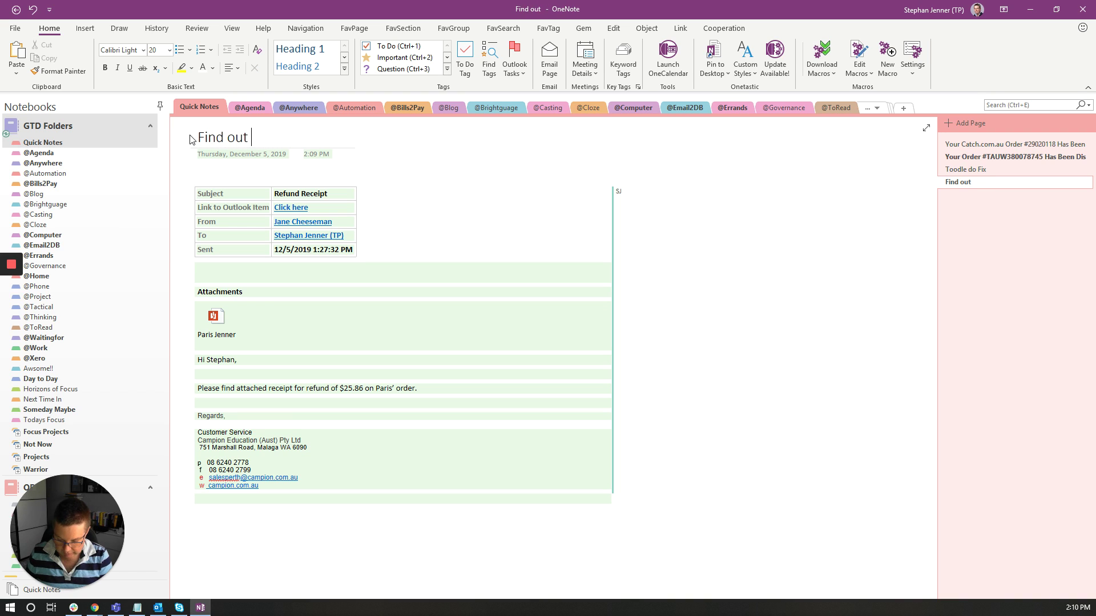
pyautogui.write('what the re')
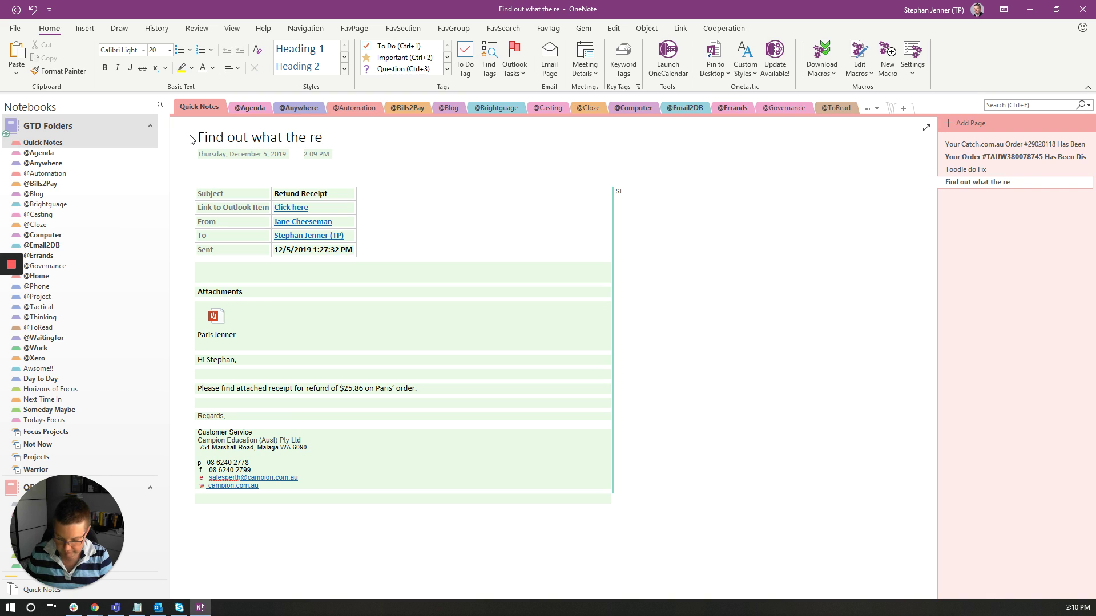
pyautogui.write('fund was for')
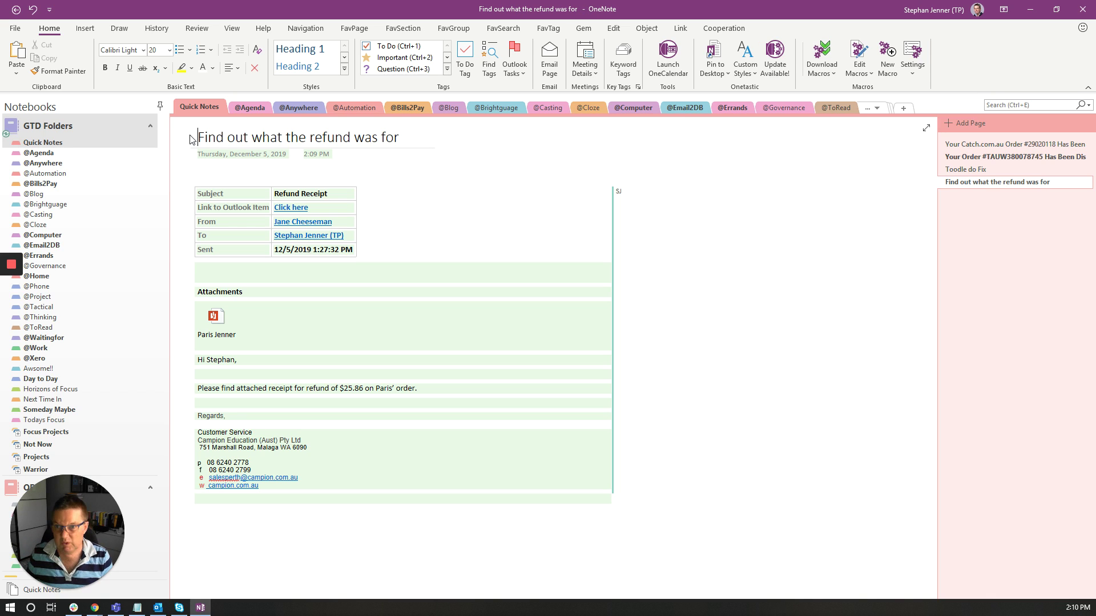
pyautogui.write('Call ')
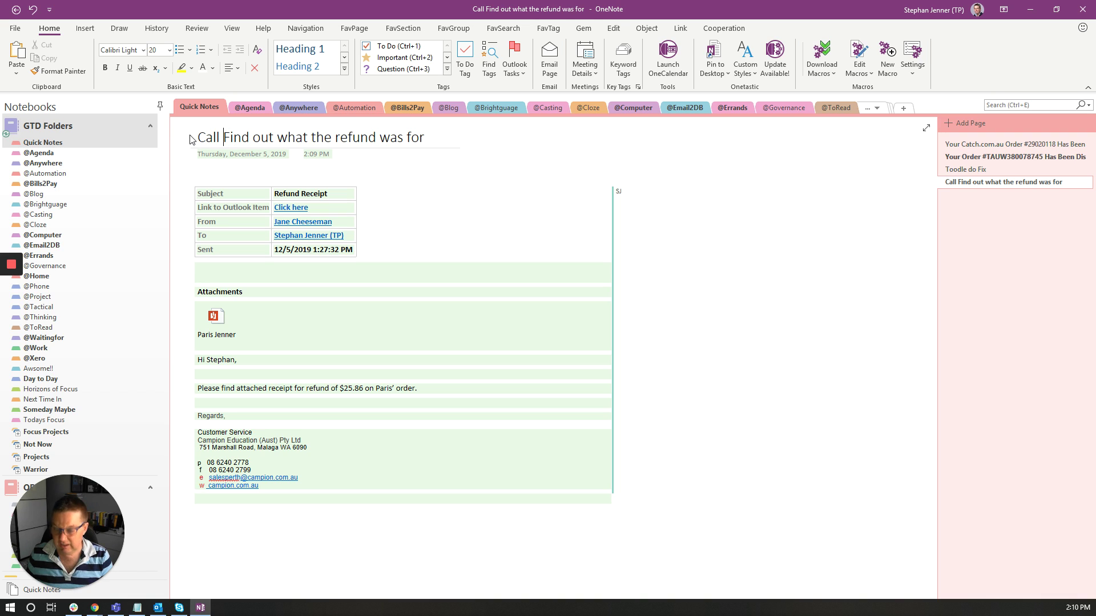
pyautogui.write('Campion')
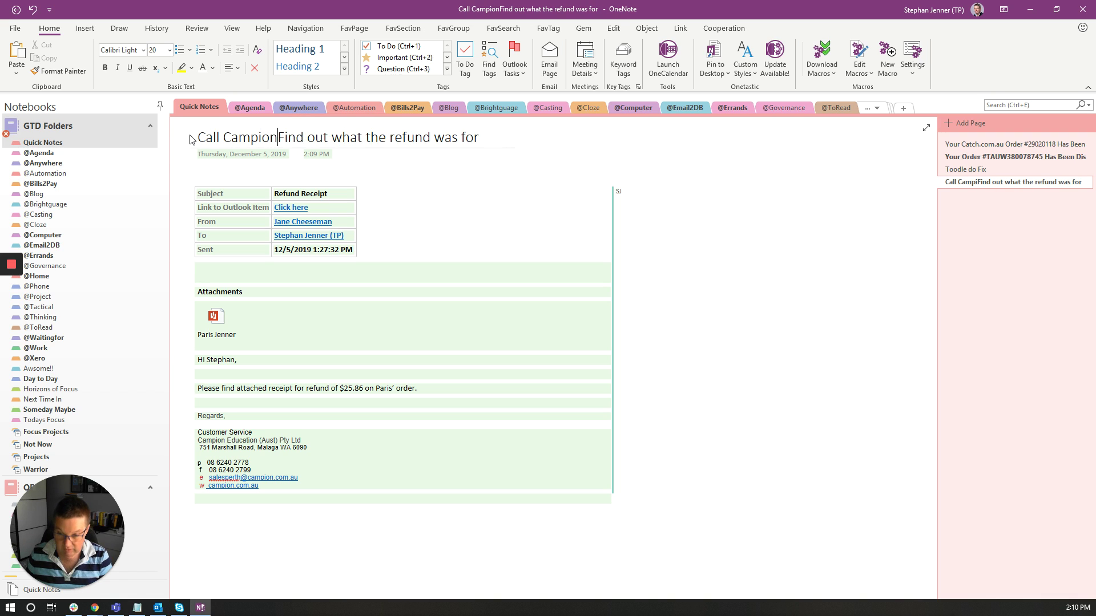
pyautogui.write(' regarding')
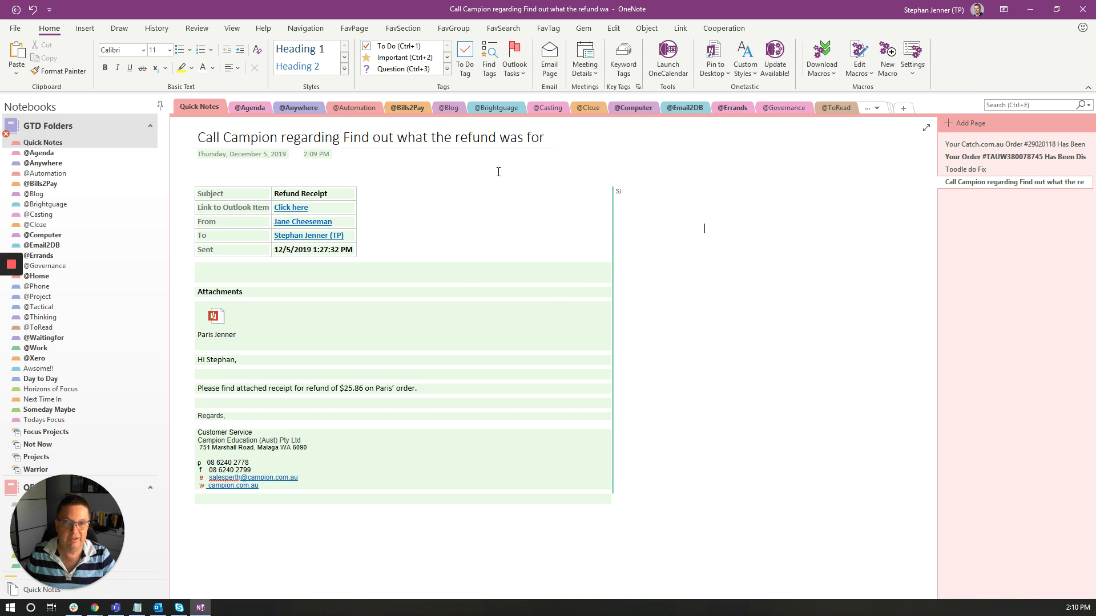
pyautogui.click(477, 164)
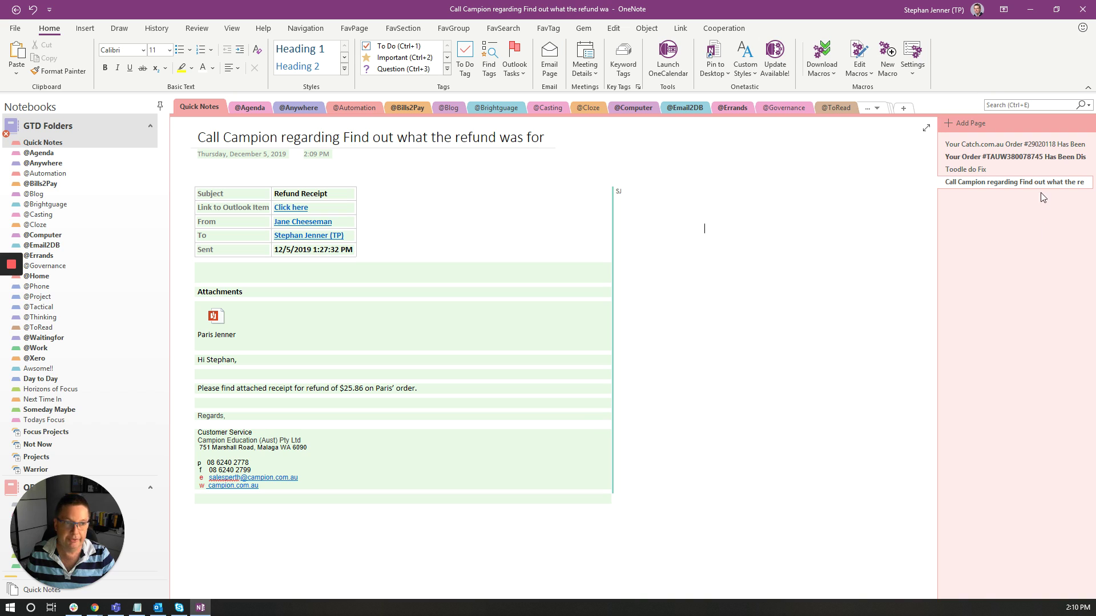
pyautogui.click(1026, 182)
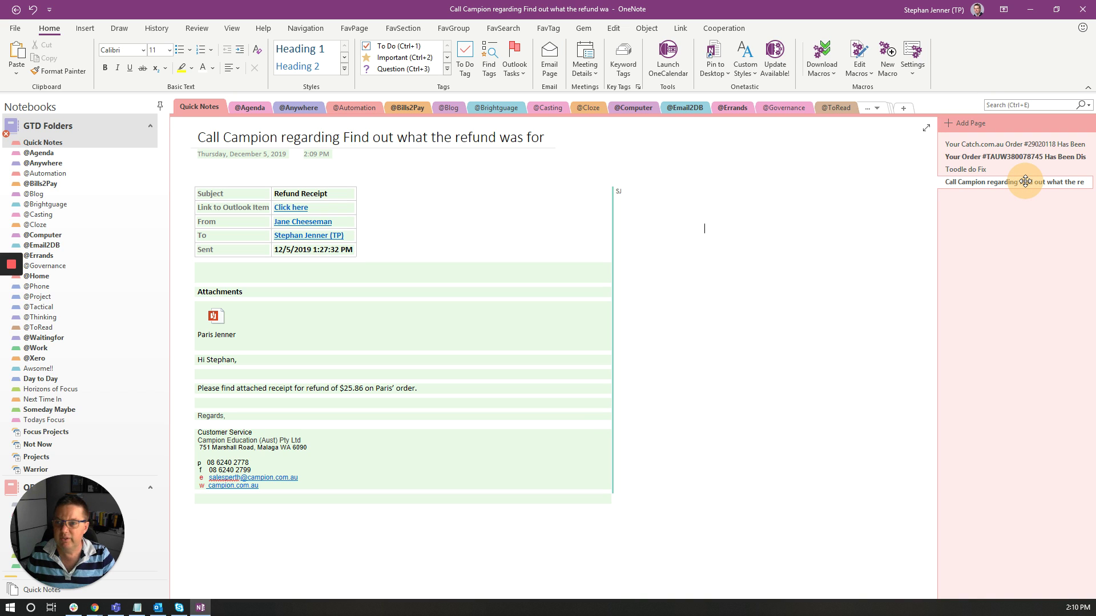
pyautogui.moveTo(1026, 181); pyautogui.dragTo(84, 290)
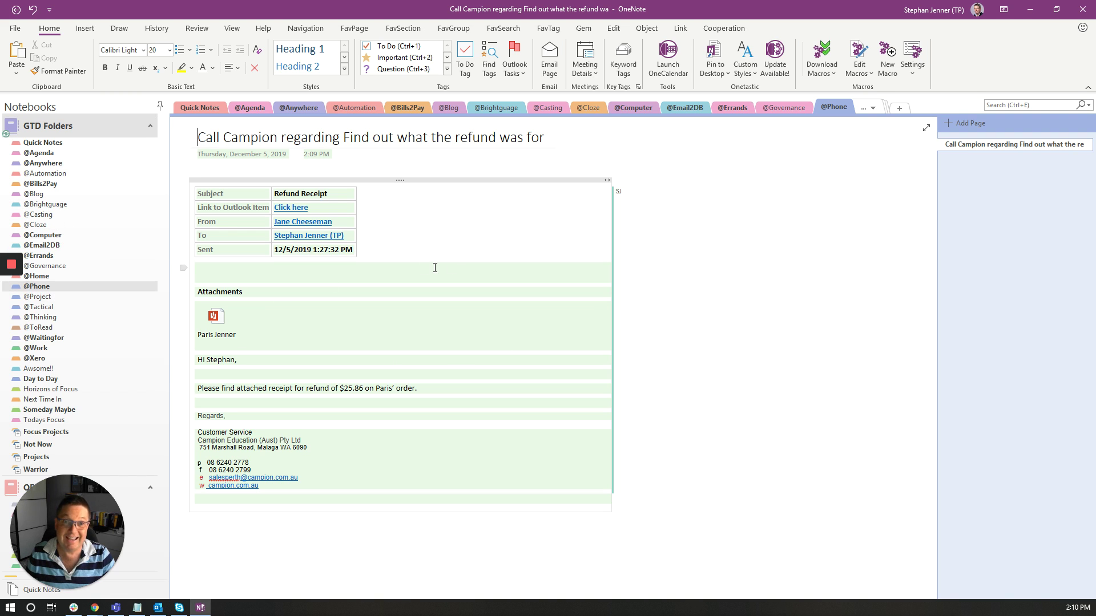
pyautogui.click(1031, 11)
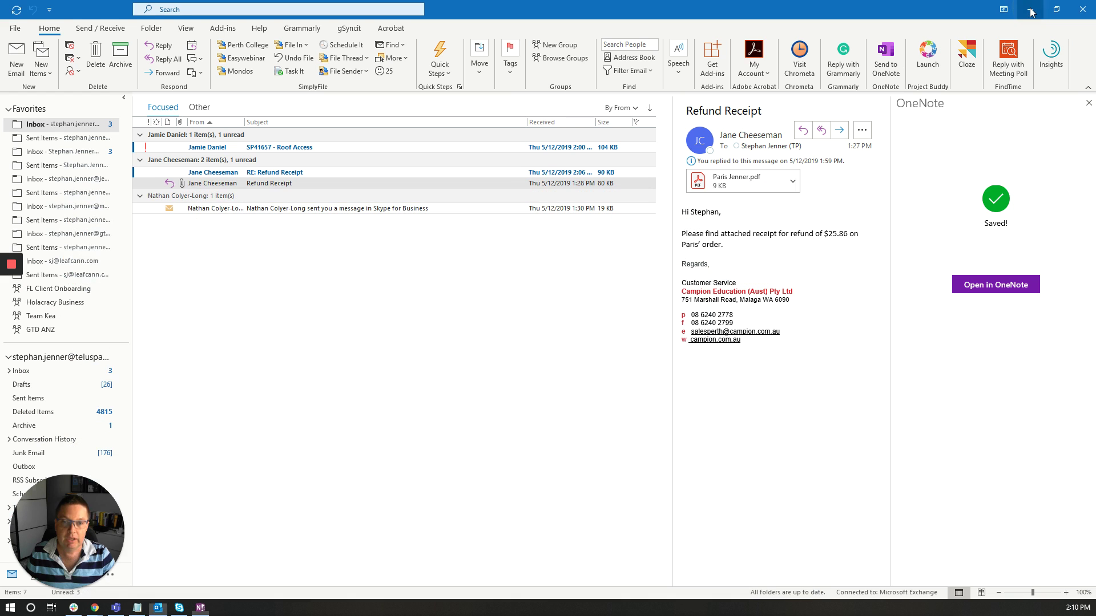
pyautogui.click(1030, 9)
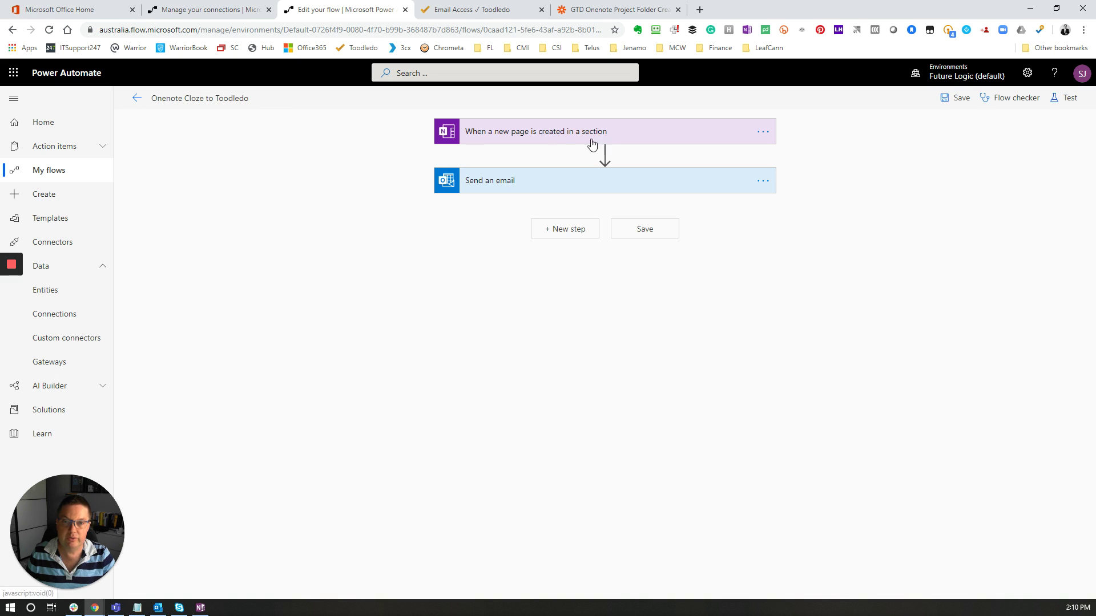
pyautogui.click(569, 137)
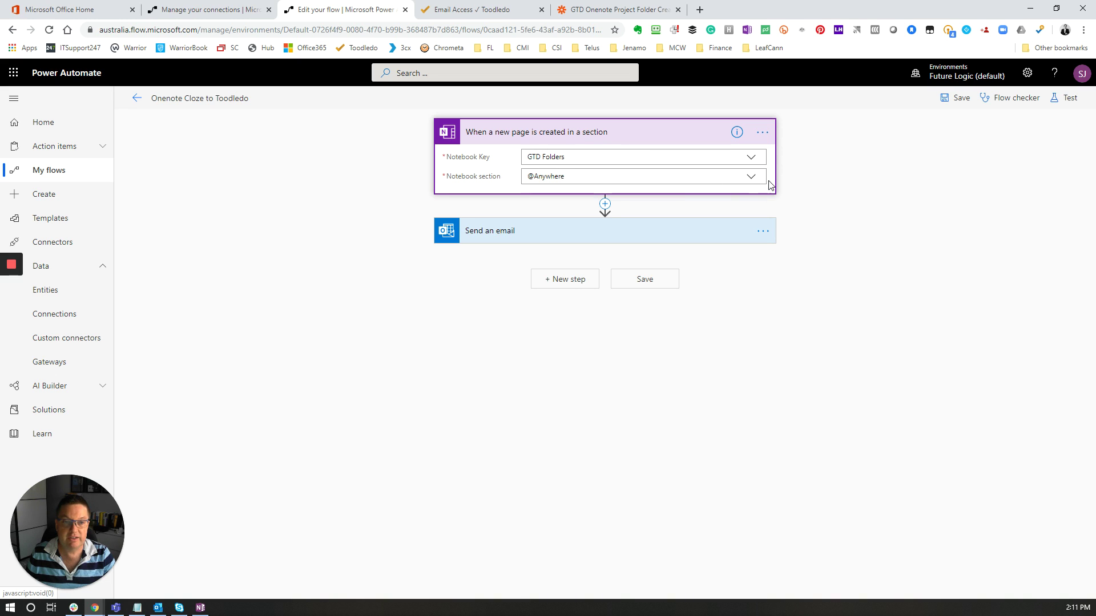
pyautogui.click(751, 179)
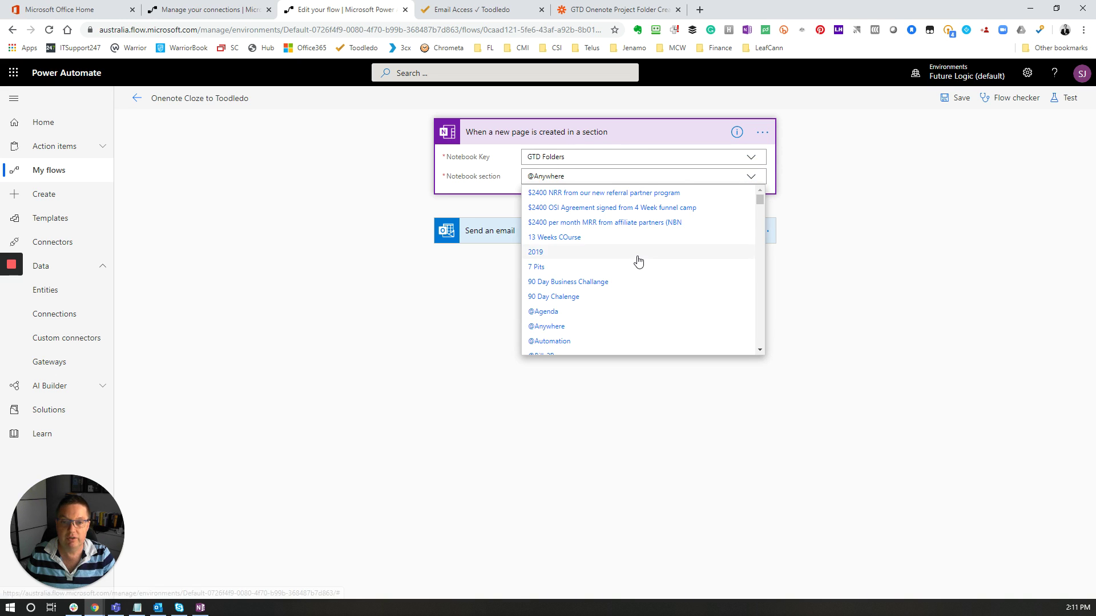
pyautogui.scroll(-3, 638, 259)
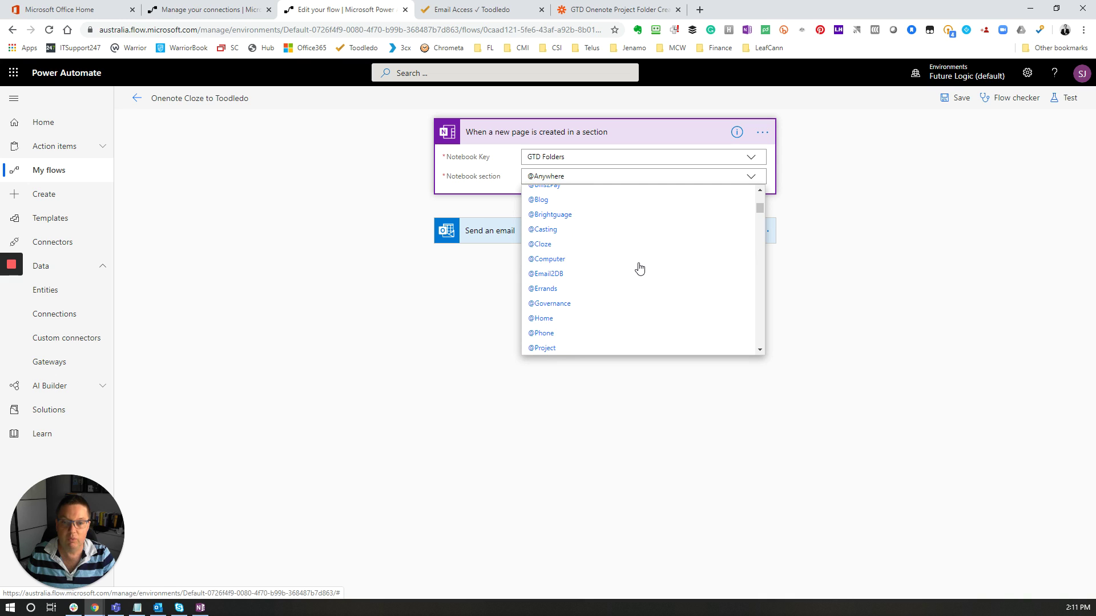
pyautogui.click(582, 244)
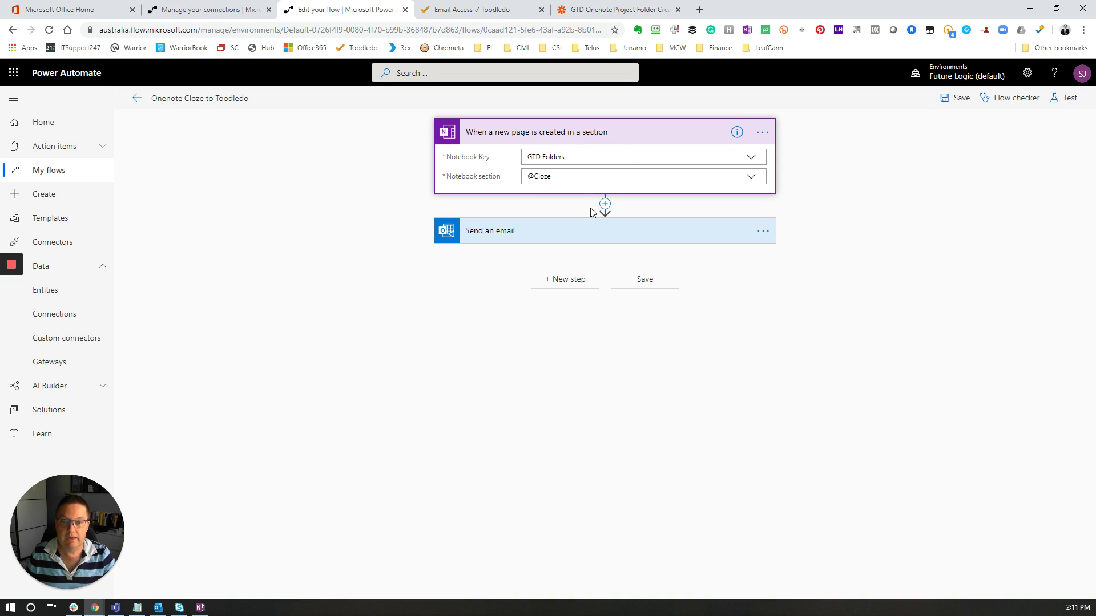
pyautogui.click(603, 234)
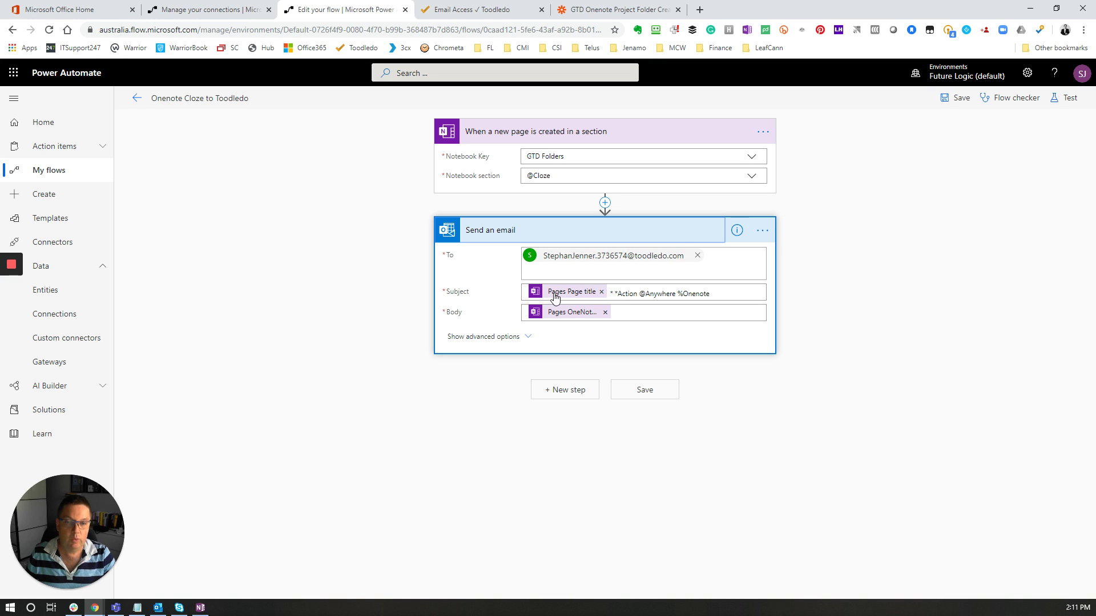
pyautogui.click(646, 294)
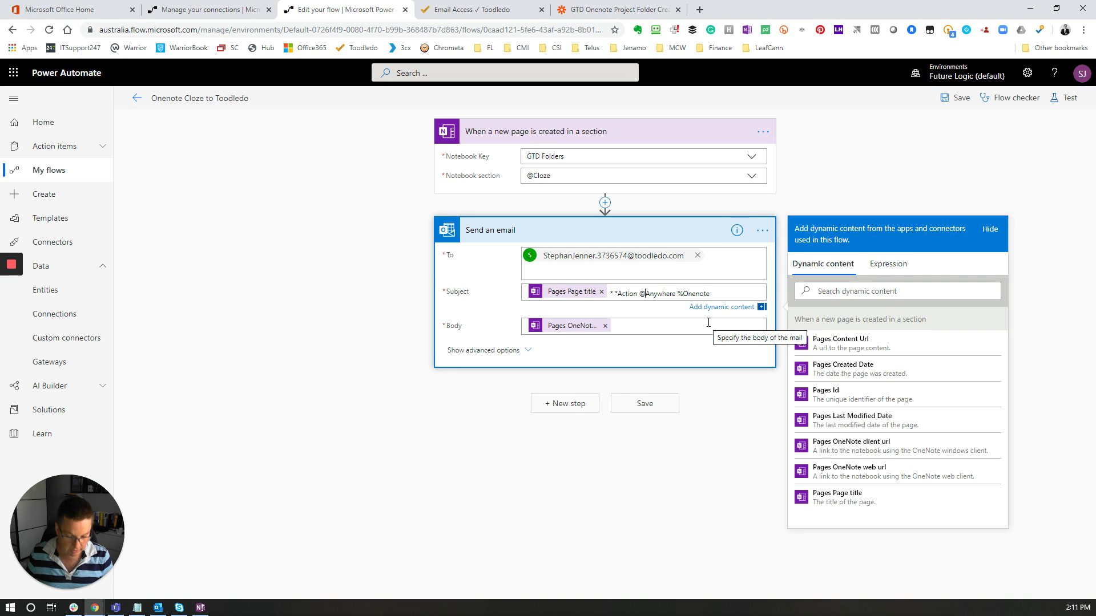
pyautogui.press('Delete')
pyautogui.press('Delete')
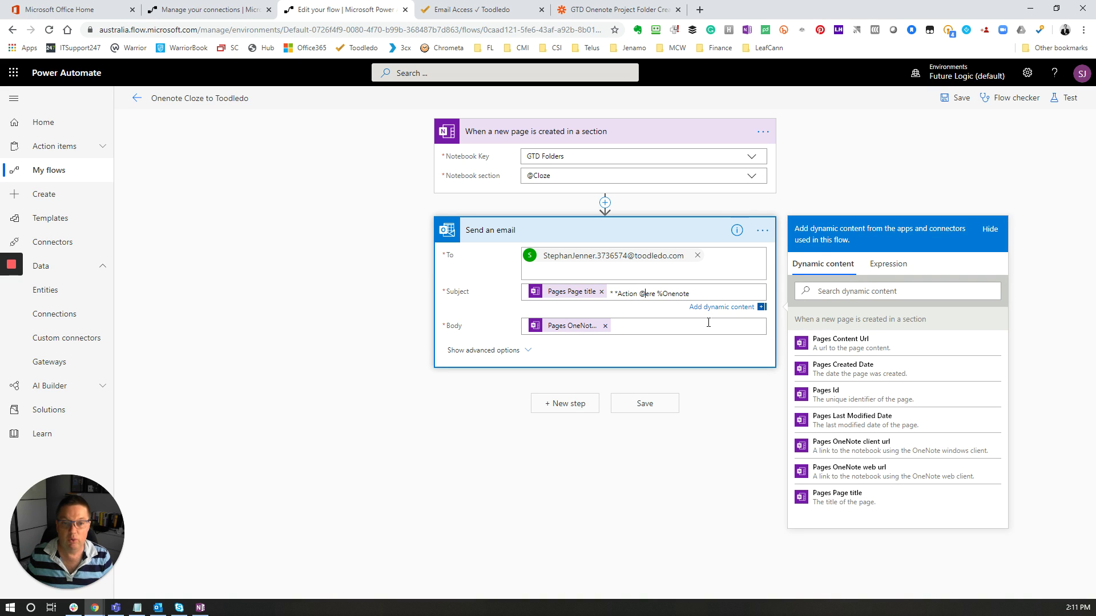
pyautogui.press('Delete')
pyautogui.press('Delete')
pyautogui.press('Delete')
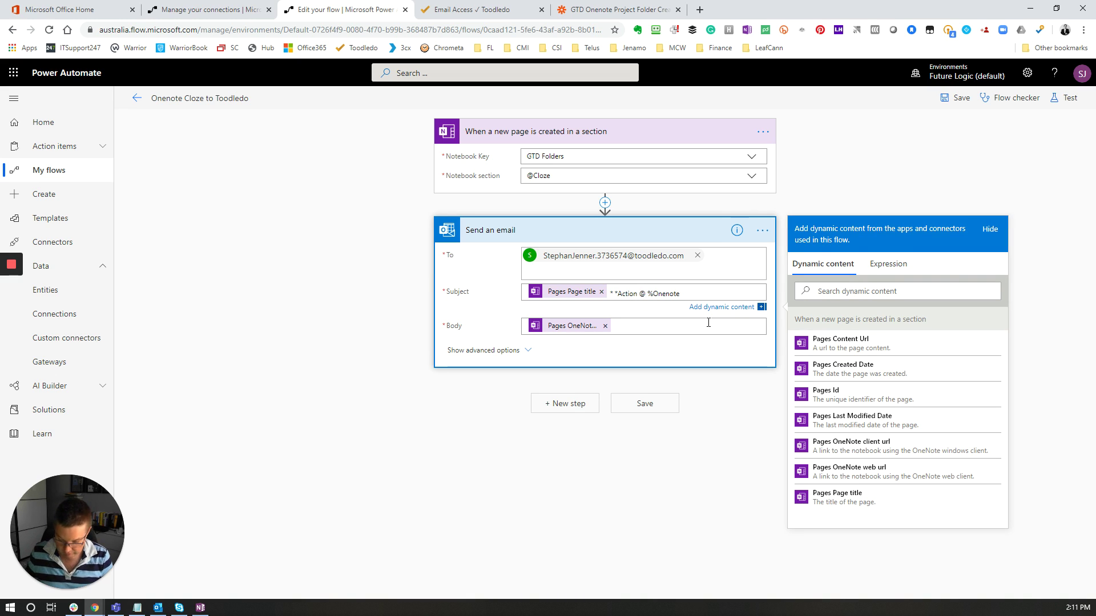
pyautogui.write('Cloze')
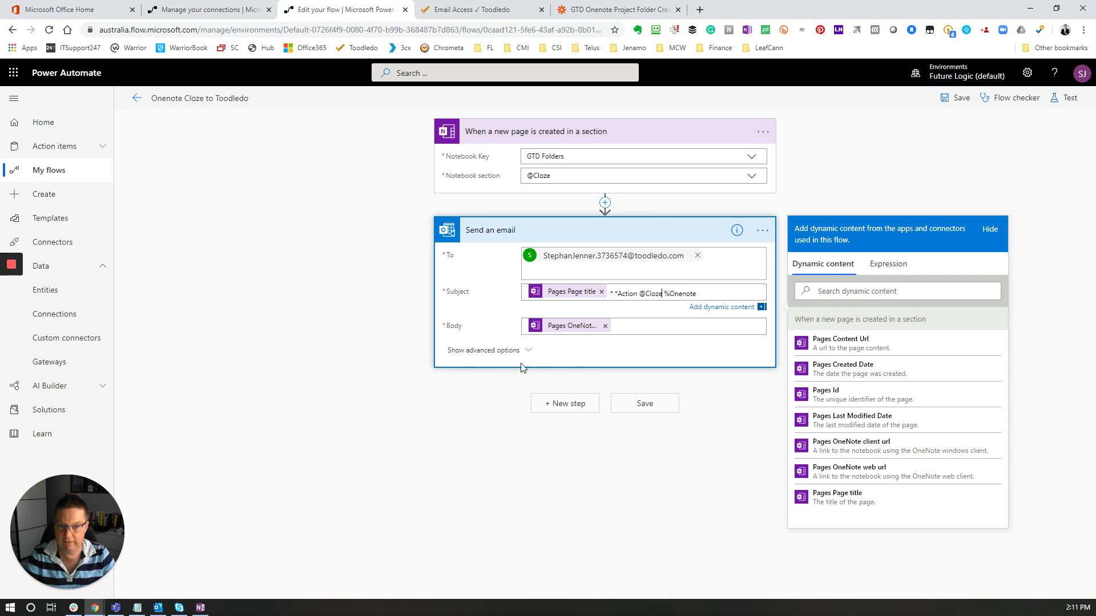
pyautogui.click(661, 293)
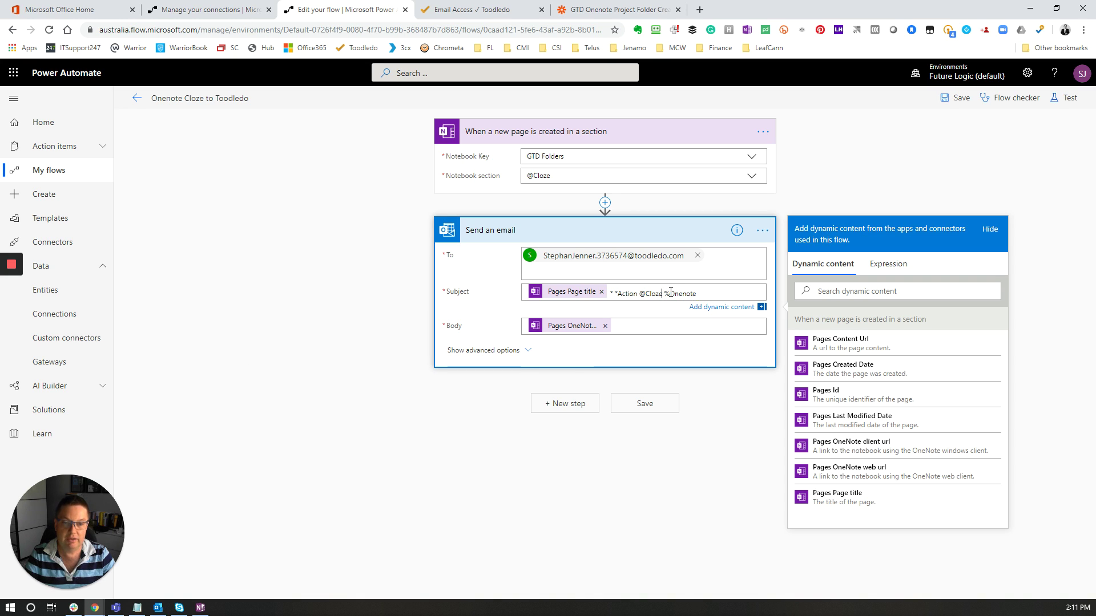
pyautogui.click(650, 405)
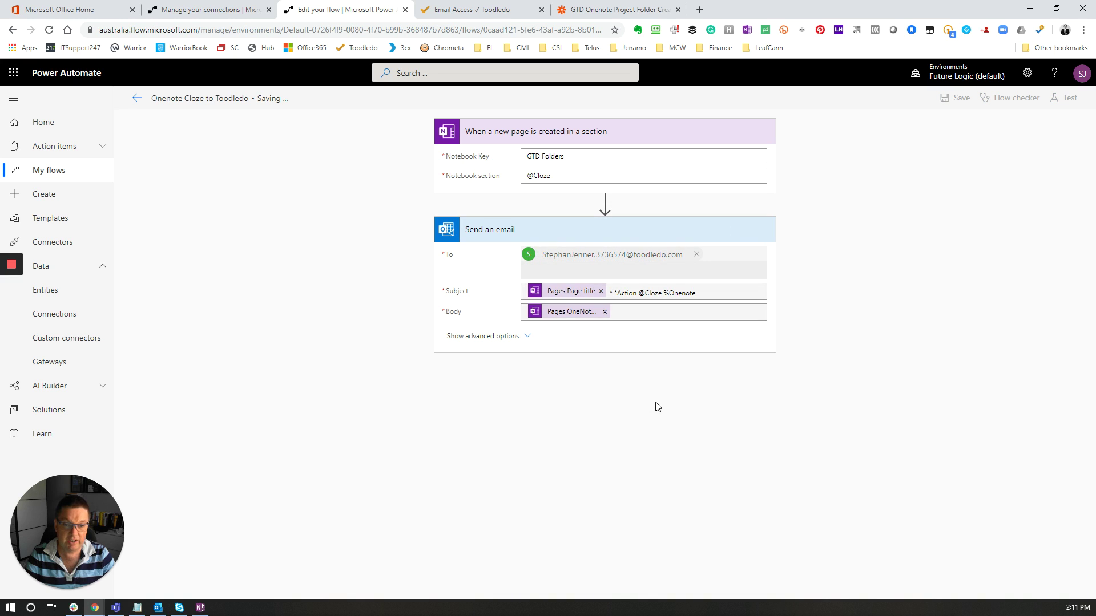